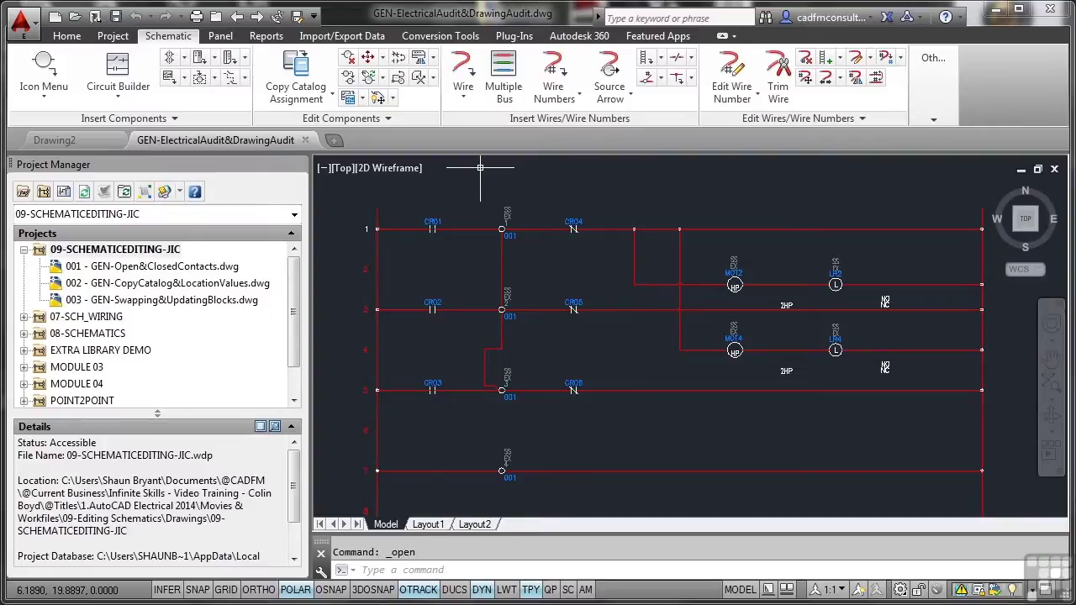
Add the active drawing to the 09-SCHEMATICEDITING-JIC project, accepting project defaults
{"action": "left_click", "coordinate": [103, 252]}
{"action": "right_click", "coordinate": [103, 252]}
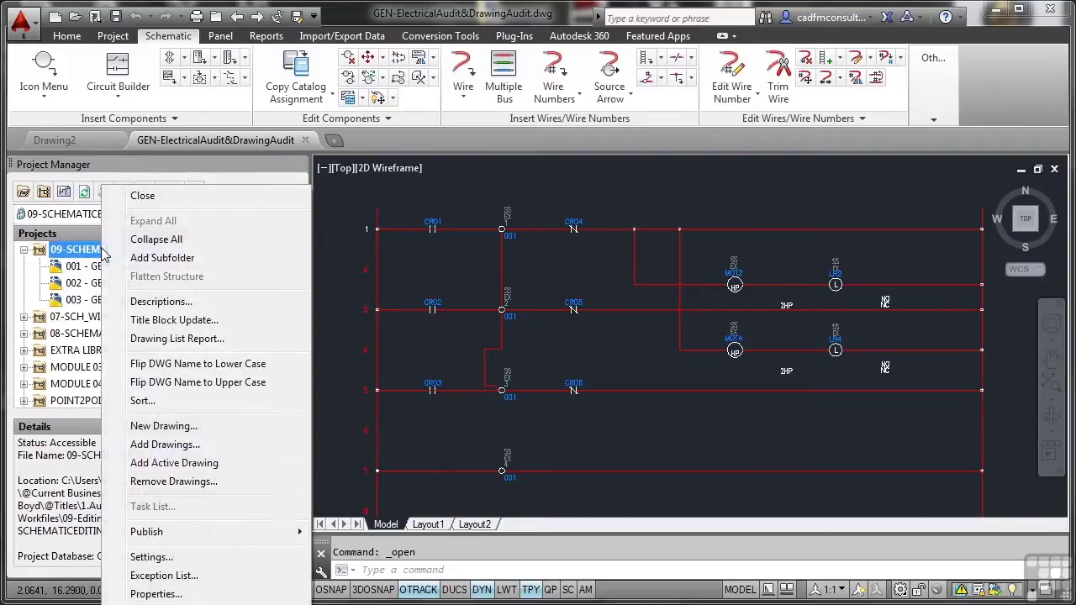
{"action": "left_click", "coordinate": [156, 467]}
{"action": "left_click", "coordinate": [509, 338]}
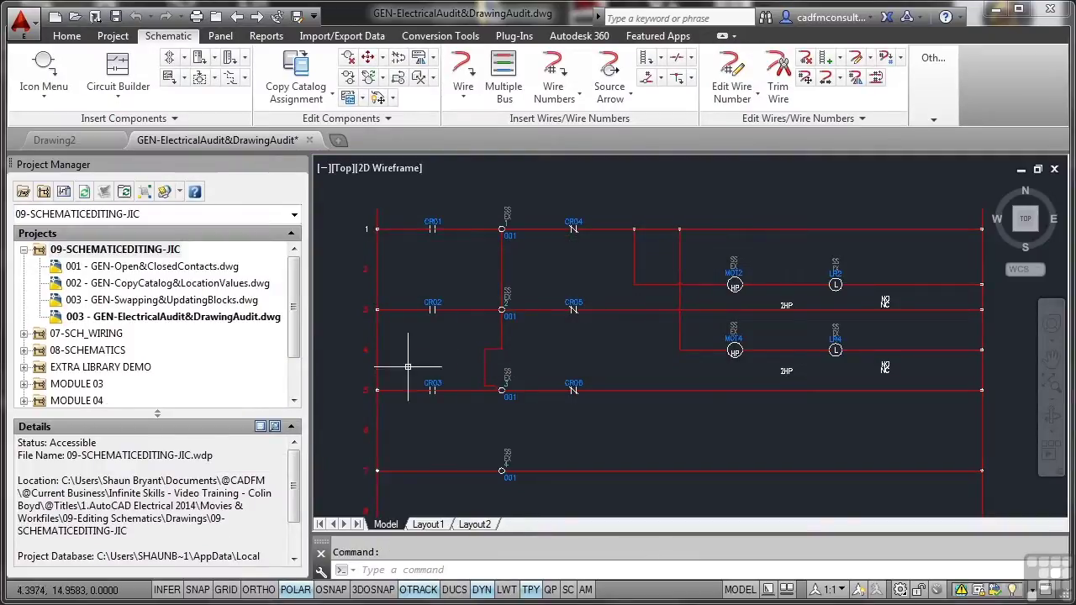
Change the added drawing's sheet number in Drawing Properties to 004
{"action": "right_click", "coordinate": [162, 318]}
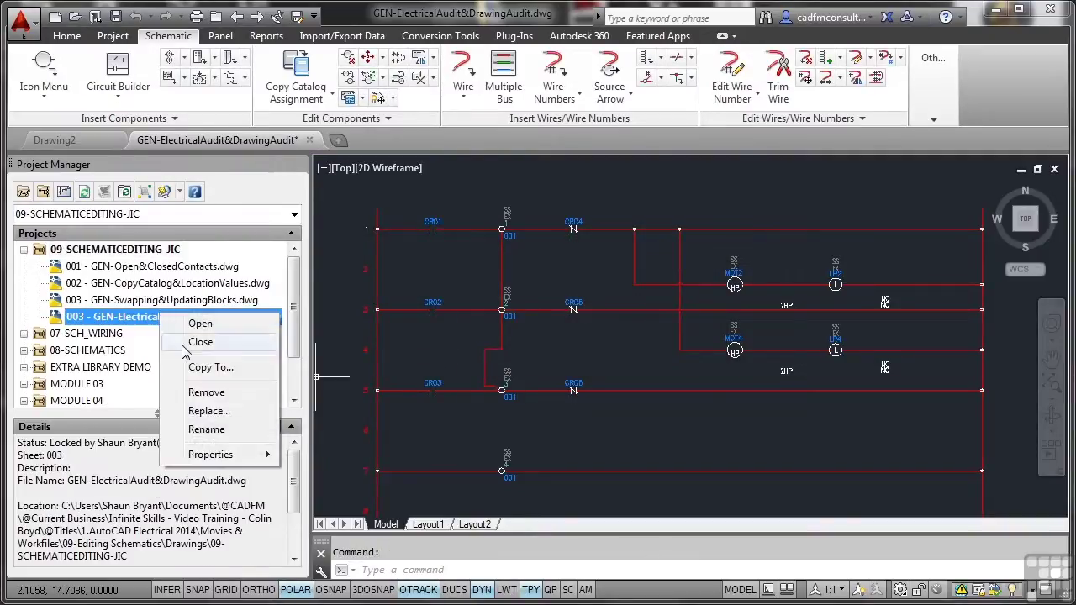
{"action": "mouse_move", "coordinate": [217, 454]}
{"action": "left_click", "coordinate": [318, 455]}
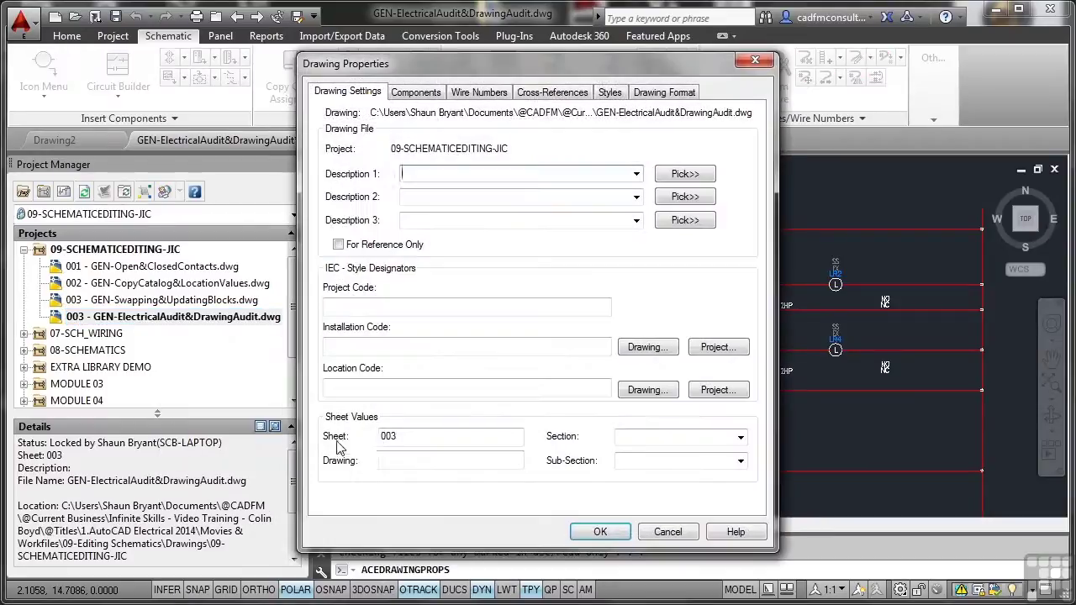
{"action": "left_click", "coordinate": [406, 435]}
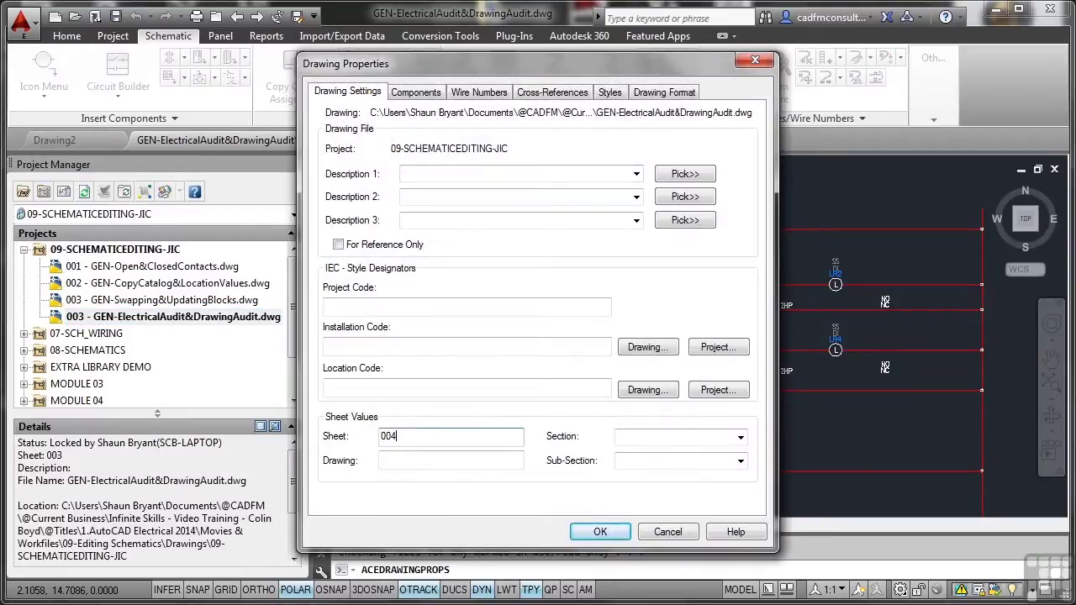
{"action": "key", "text": "Return"}
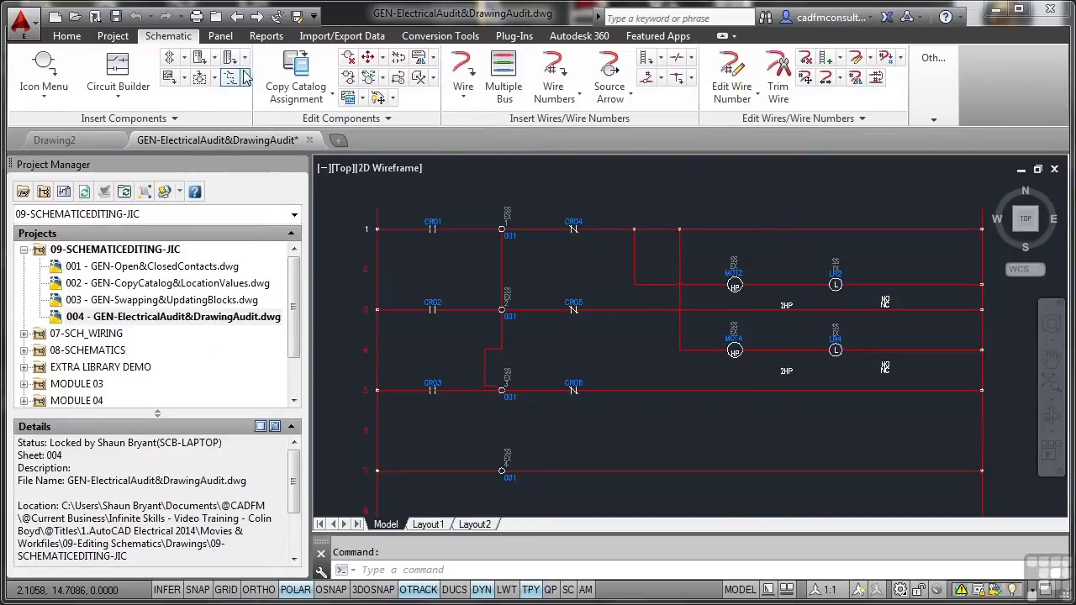
Run DWG Audit on the active drawing with all wire checks, marking its 36 wires red
{"action": "left_click", "coordinate": [265, 37]}
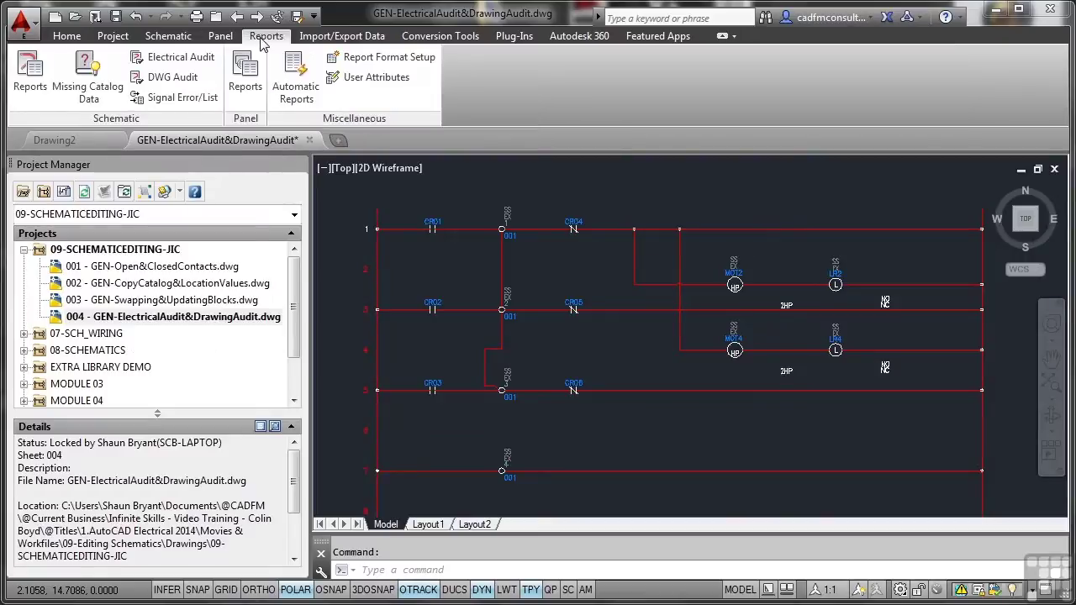
{"action": "left_click", "coordinate": [177, 80]}
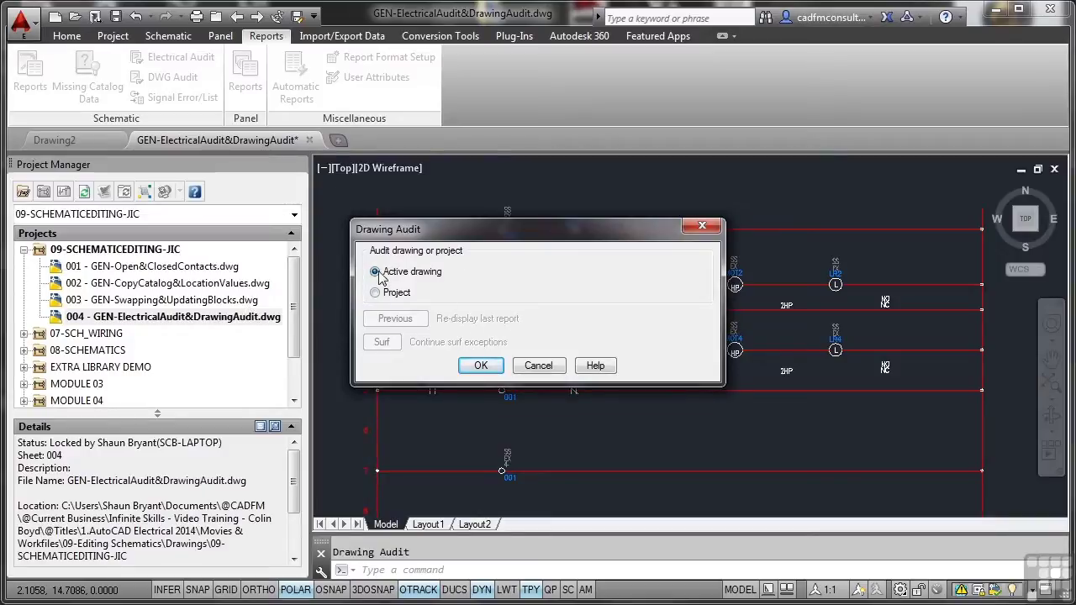
{"action": "left_click", "coordinate": [481, 364]}
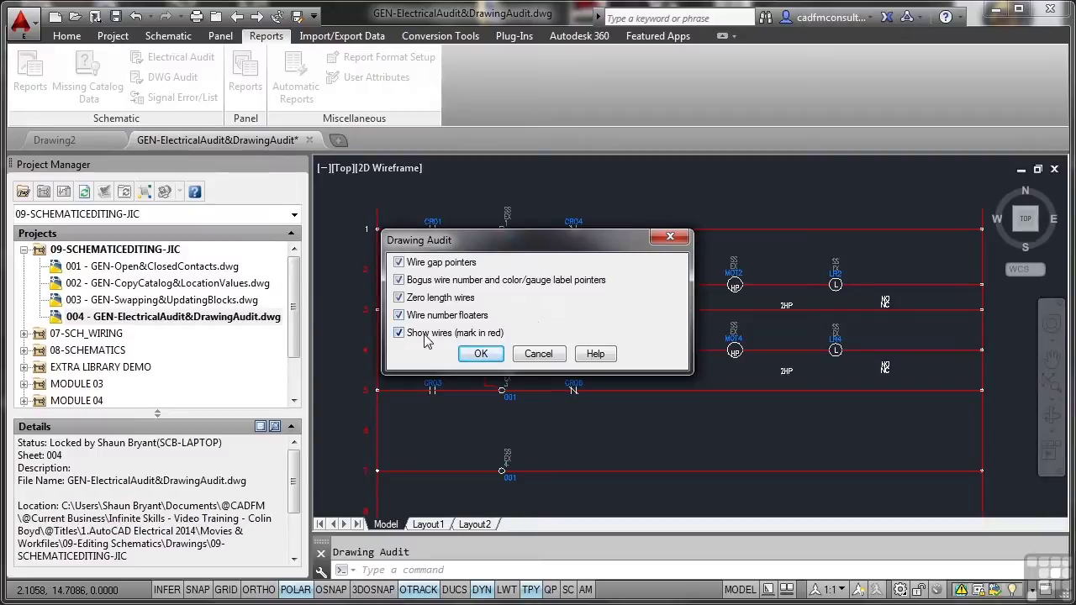
{"action": "left_click", "coordinate": [474, 354]}
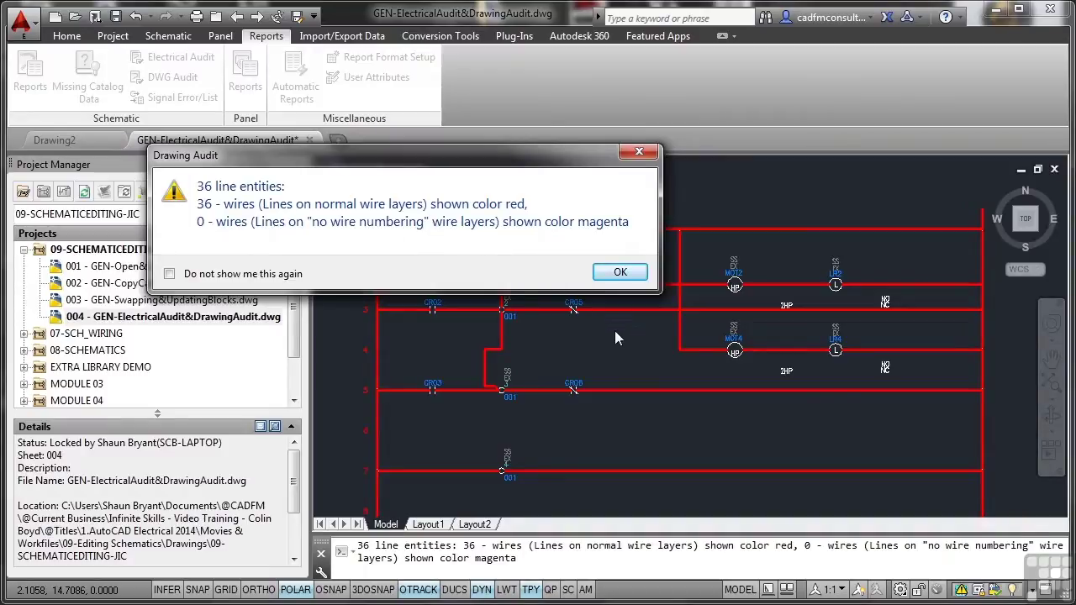
Dismiss the wire count message, cancel saving the audit report, and close it
{"action": "left_click", "coordinate": [620, 271]}
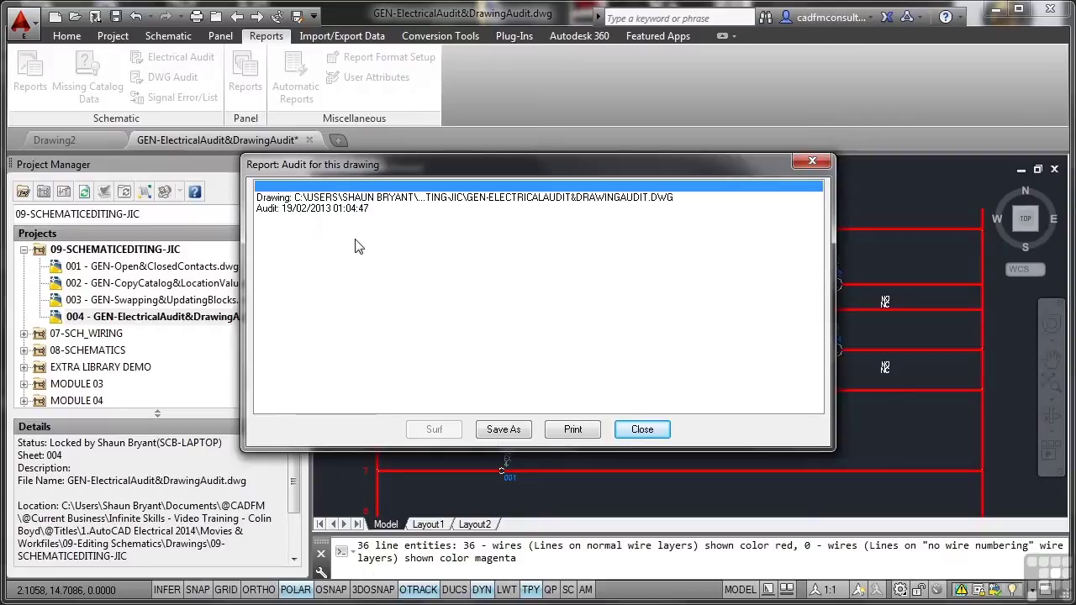
{"action": "left_click", "coordinate": [514, 430]}
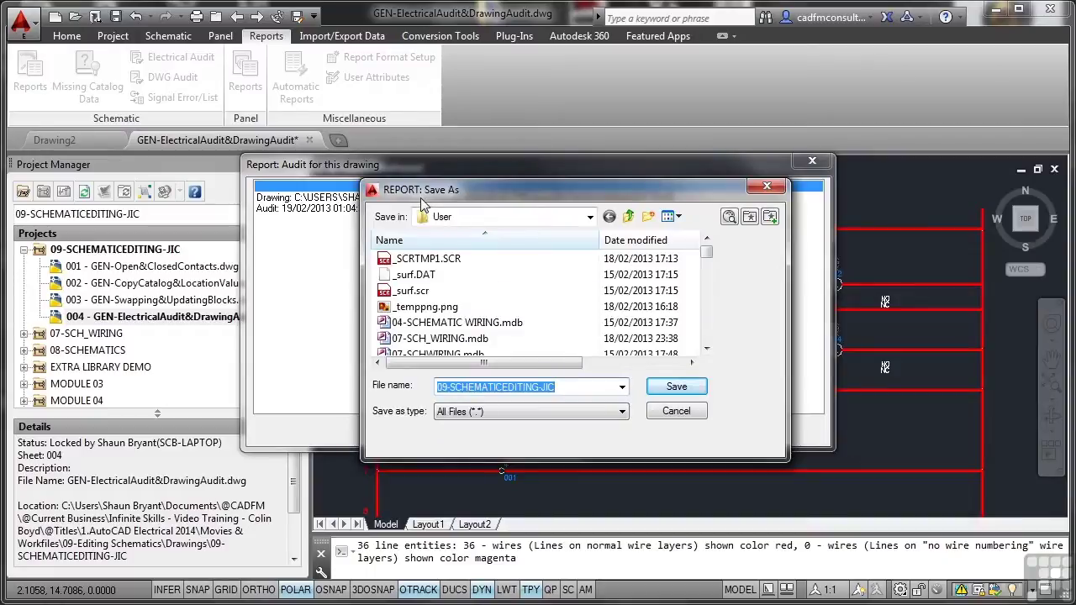
{"action": "left_click", "coordinate": [672, 414]}
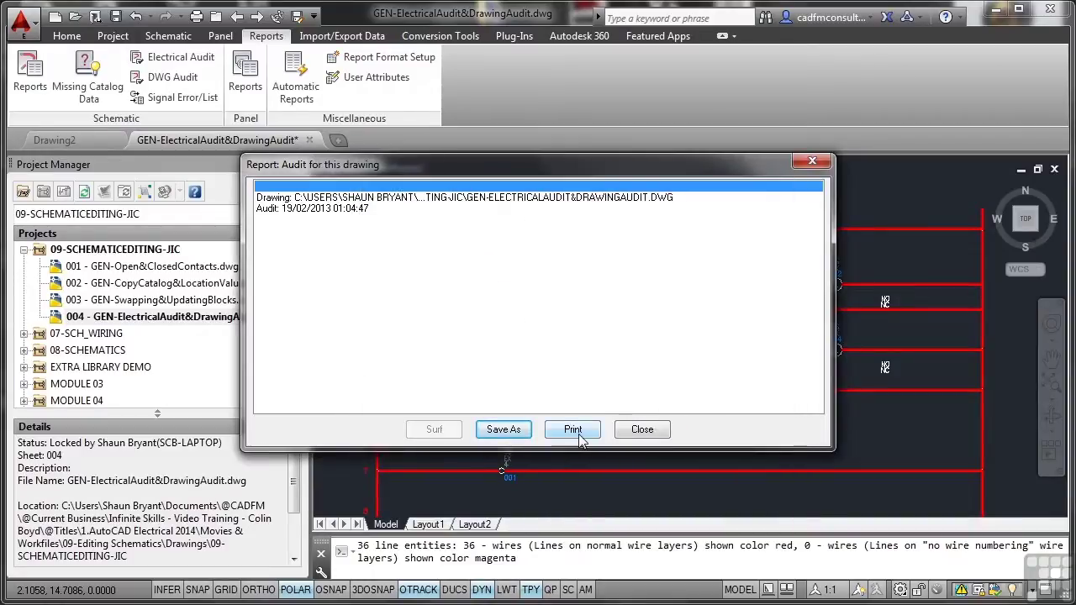
{"action": "left_click", "coordinate": [641, 430]}
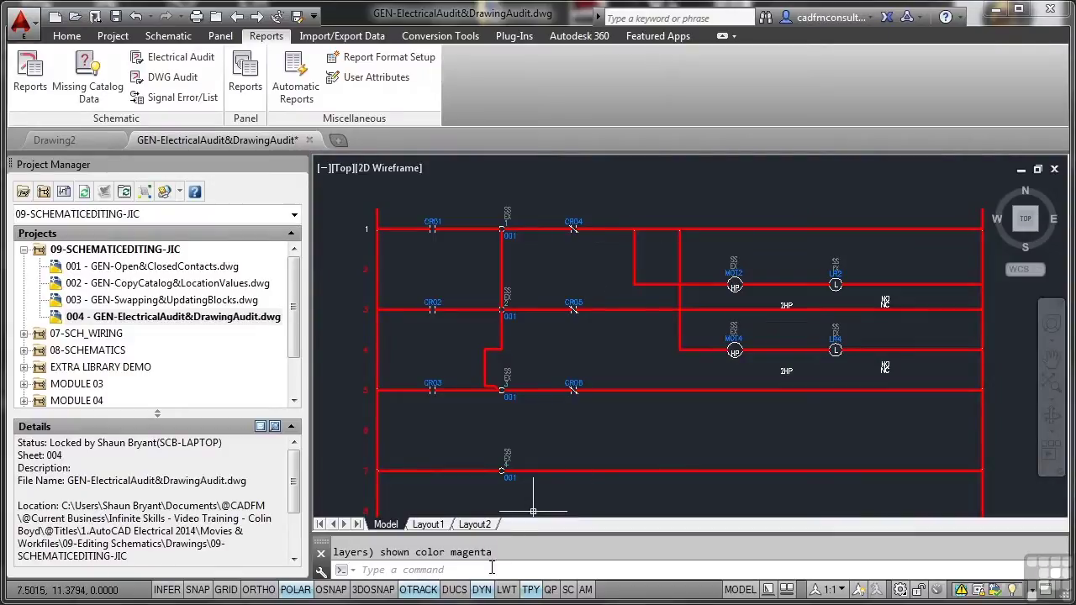
Regenerate the drawing with REG to clear the red audit markings from the wires
{"action": "left_click", "coordinate": [491, 568]}
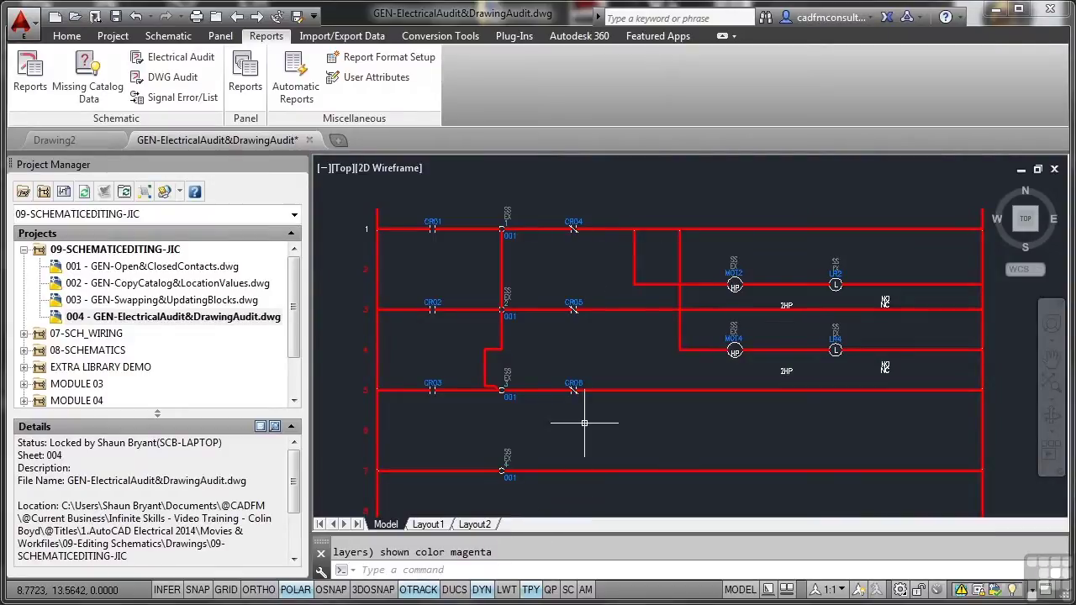
{"action": "type", "text": "regen"}
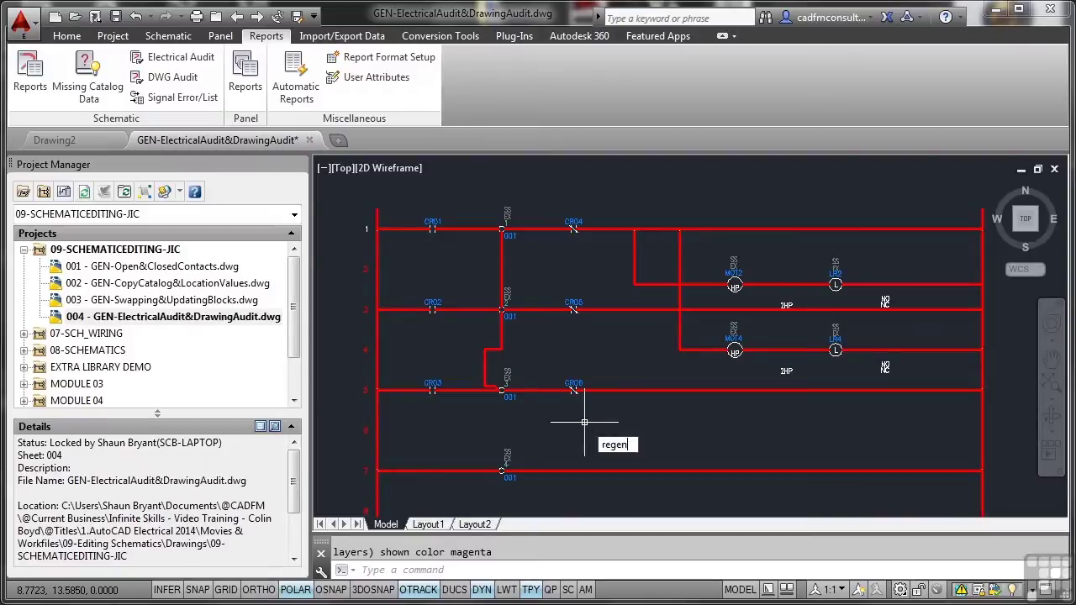
{"action": "key", "text": "Return"}
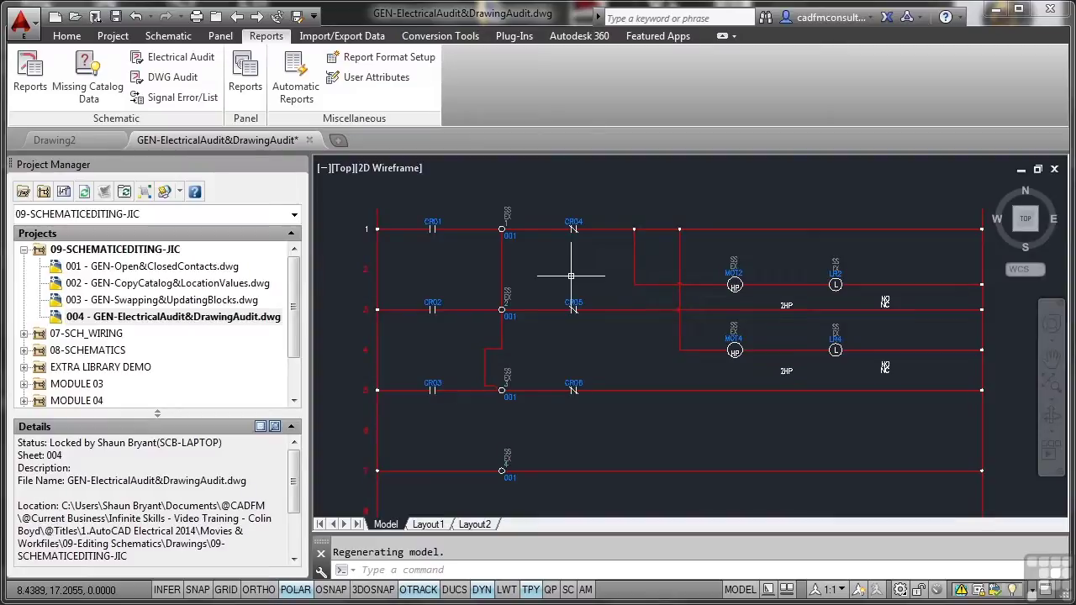
Run the project Electrical Audit and review its Wire Exception, No Connection and No Catalog Number errors
{"action": "left_click", "coordinate": [178, 59]}
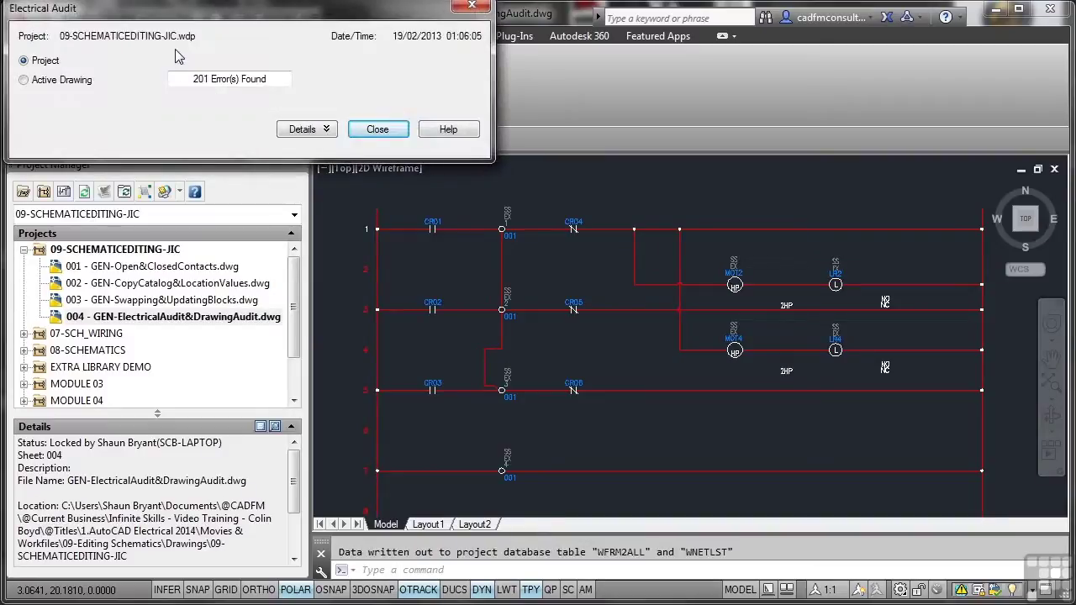
{"action": "left_click_drag", "start_coordinate": [175, 18], "coordinate": [411, 105]}
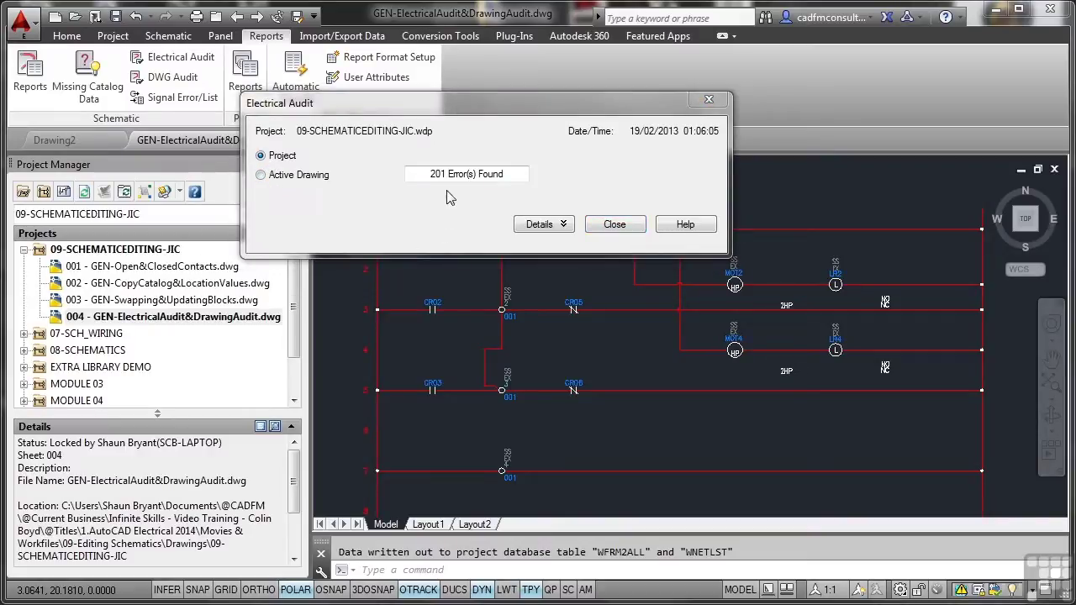
{"action": "left_click", "coordinate": [542, 227]}
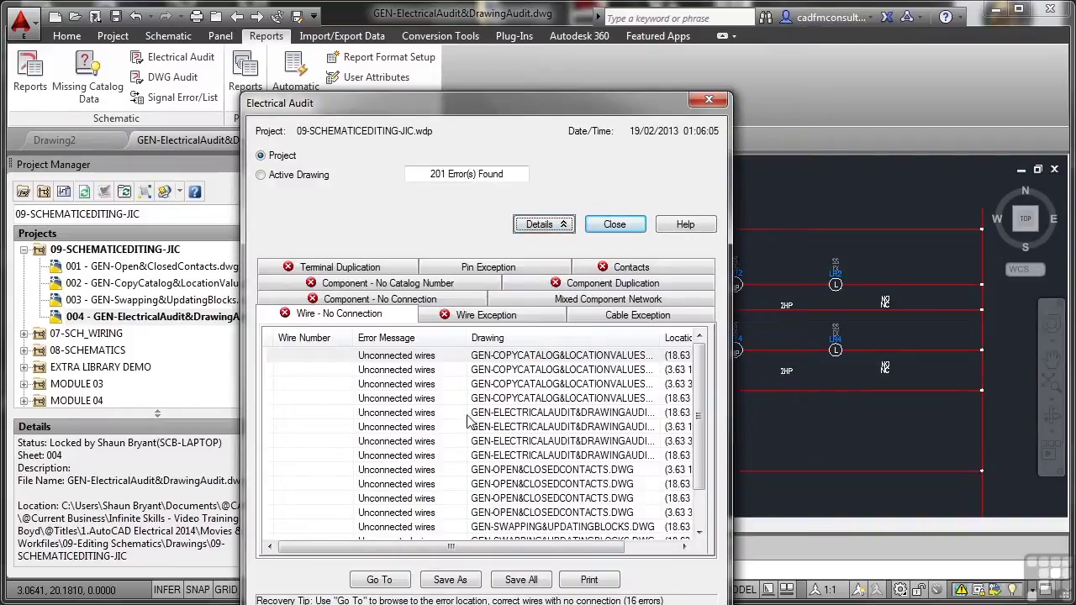
{"action": "left_click", "coordinate": [475, 318]}
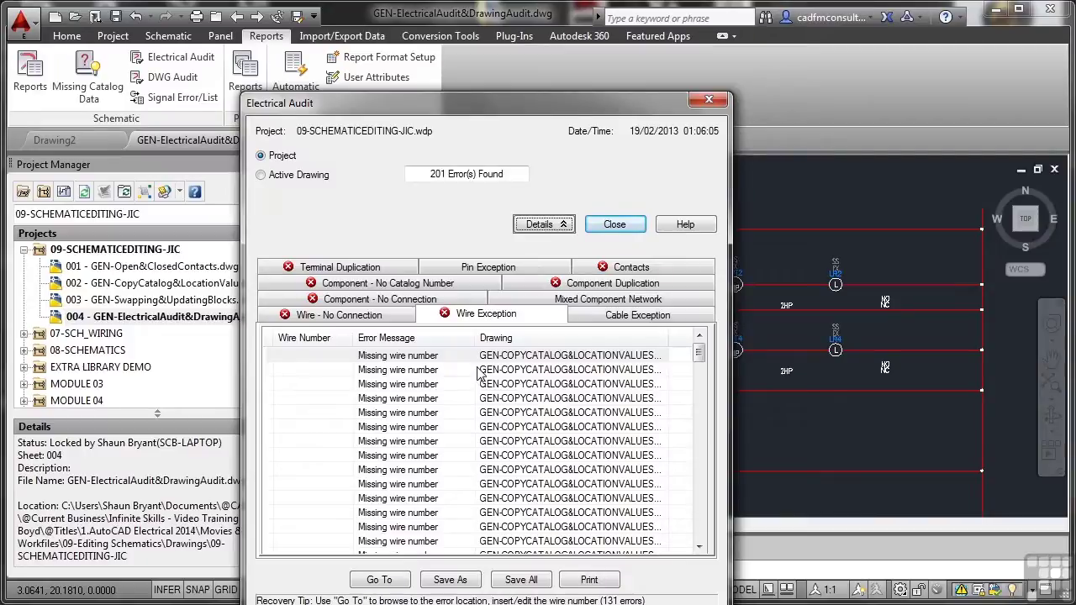
{"action": "left_click", "coordinate": [364, 302]}
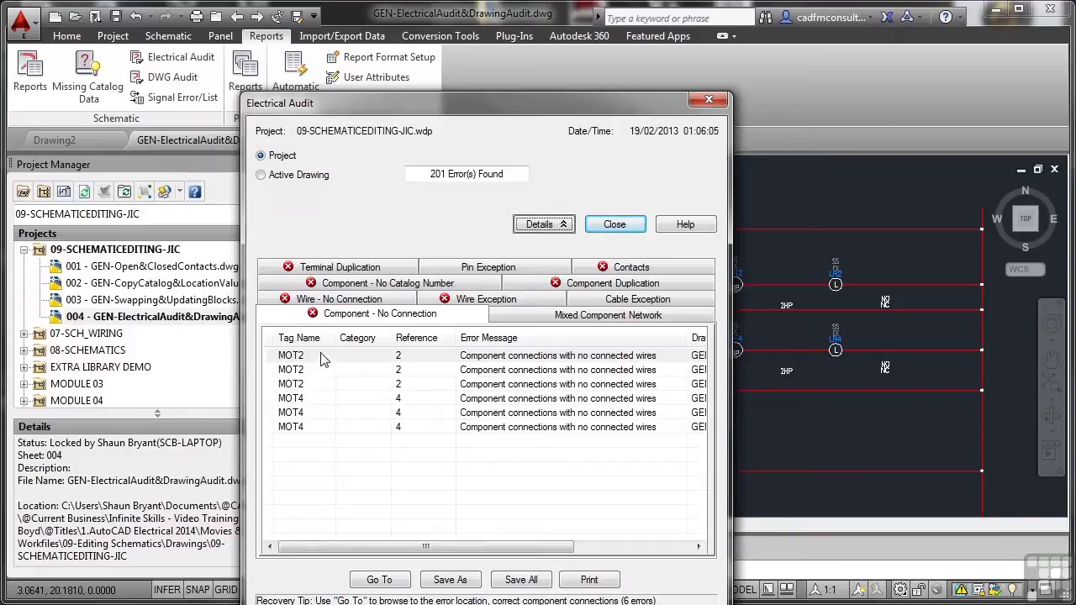
{"action": "left_click", "coordinate": [380, 286]}
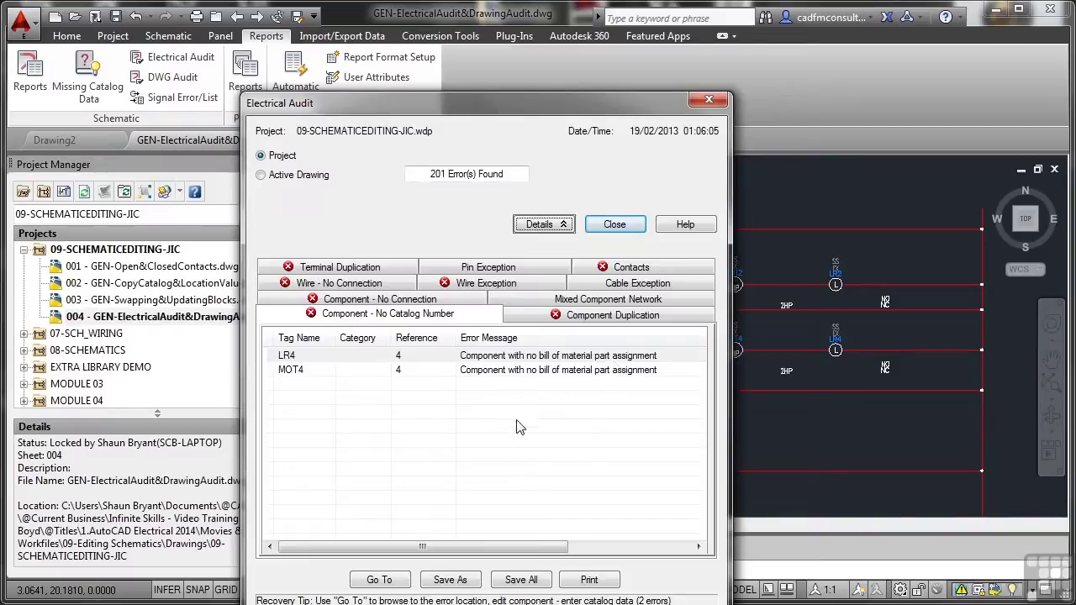
{"action": "left_click_drag", "start_coordinate": [512, 105], "coordinate": [516, 59]}
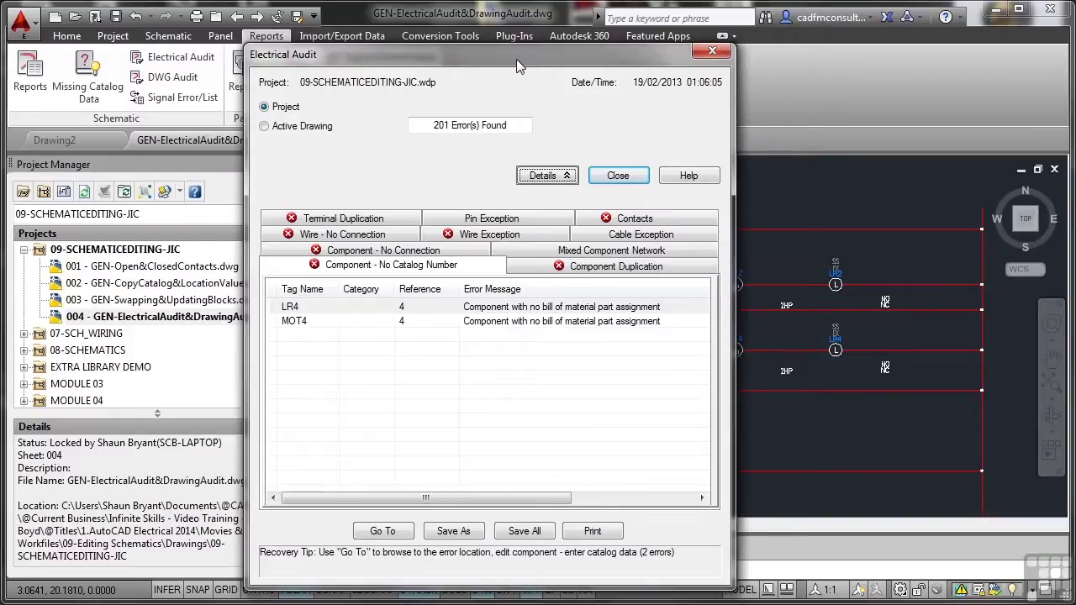
Close the project audit and rerun Electrical Audit on the active drawing only
{"action": "left_click", "coordinate": [618, 176]}
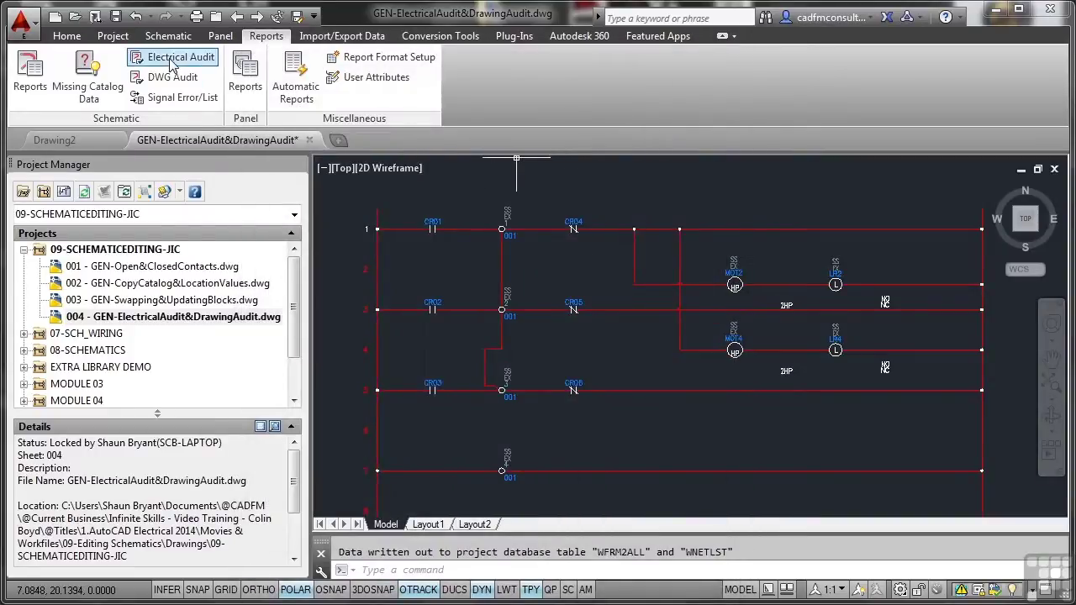
{"action": "left_click", "coordinate": [173, 64]}
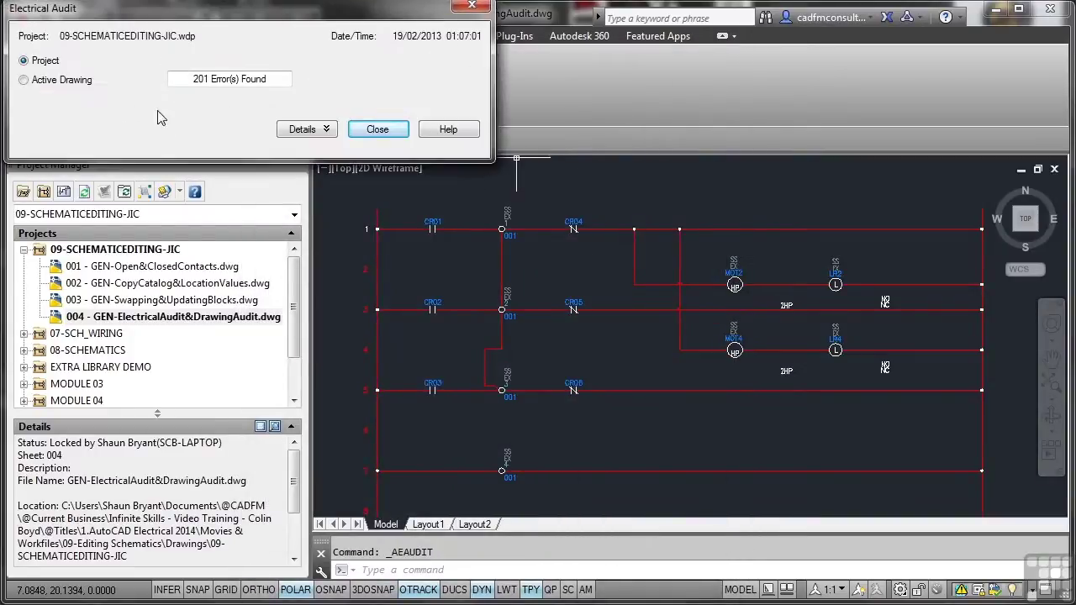
{"action": "left_click", "coordinate": [25, 80]}
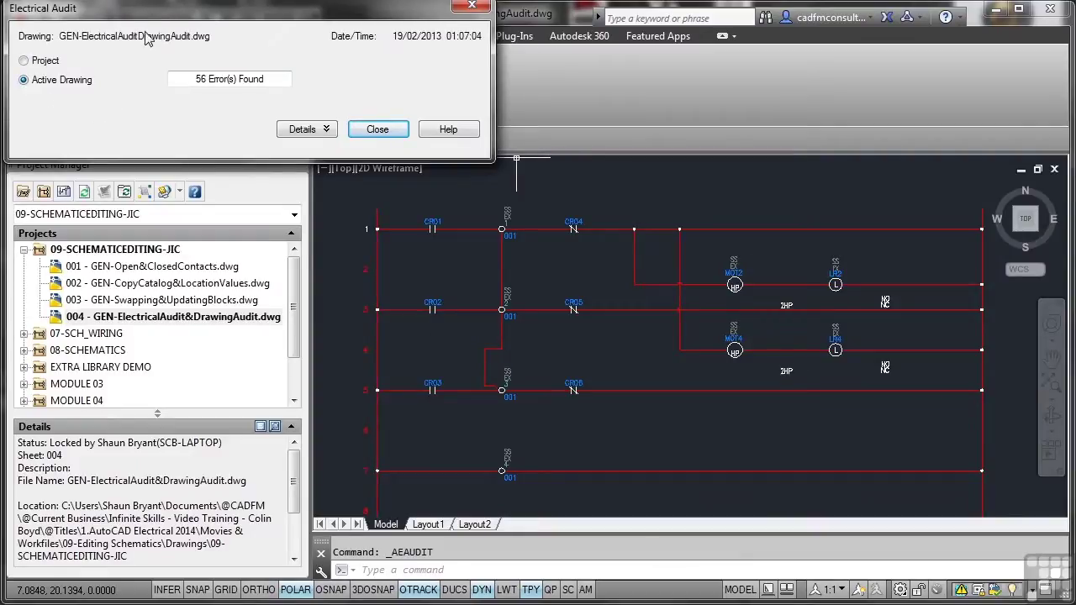
{"action": "left_click_drag", "start_coordinate": [158, 9], "coordinate": [383, 85]}
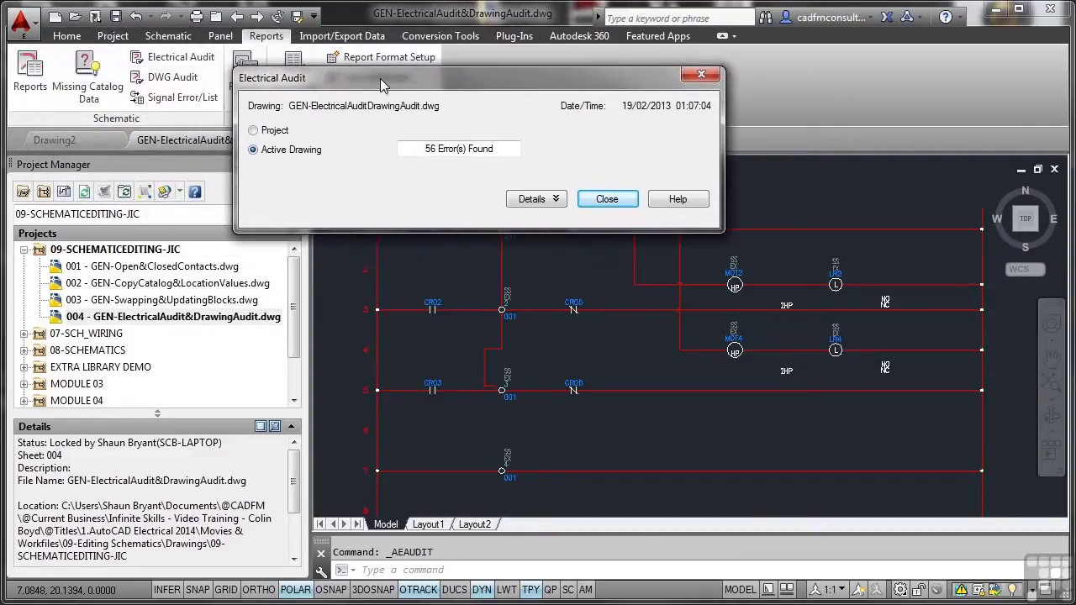
Review the drawing's Terminal Duplication errors in Details, then close the audit report
{"action": "left_click", "coordinate": [549, 202]}
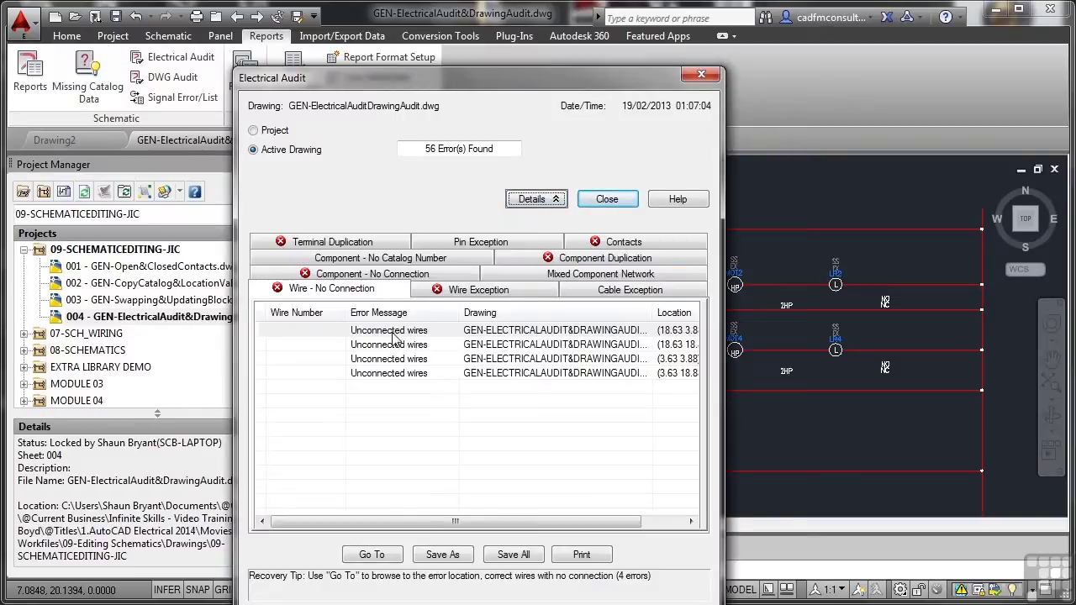
{"action": "left_click", "coordinate": [329, 243]}
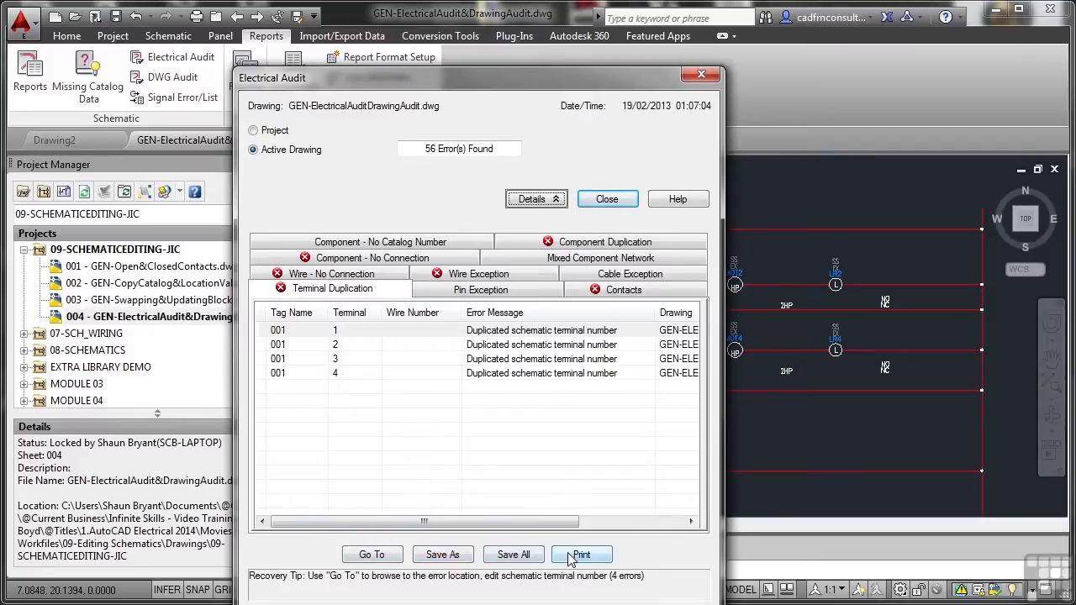
{"action": "left_click", "coordinate": [533, 205]}
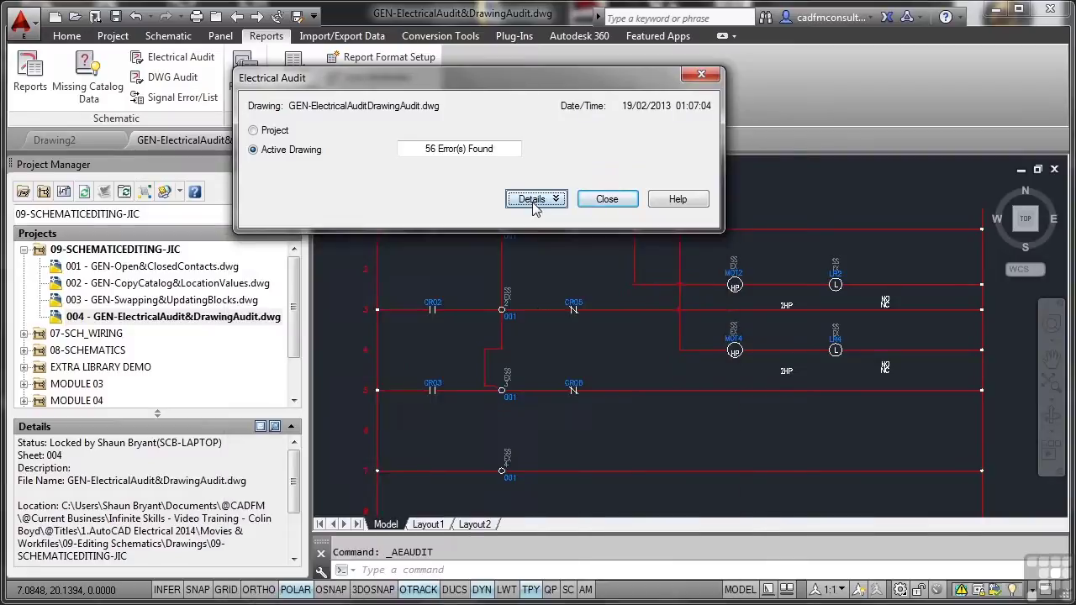
{"action": "left_click", "coordinate": [606, 199]}
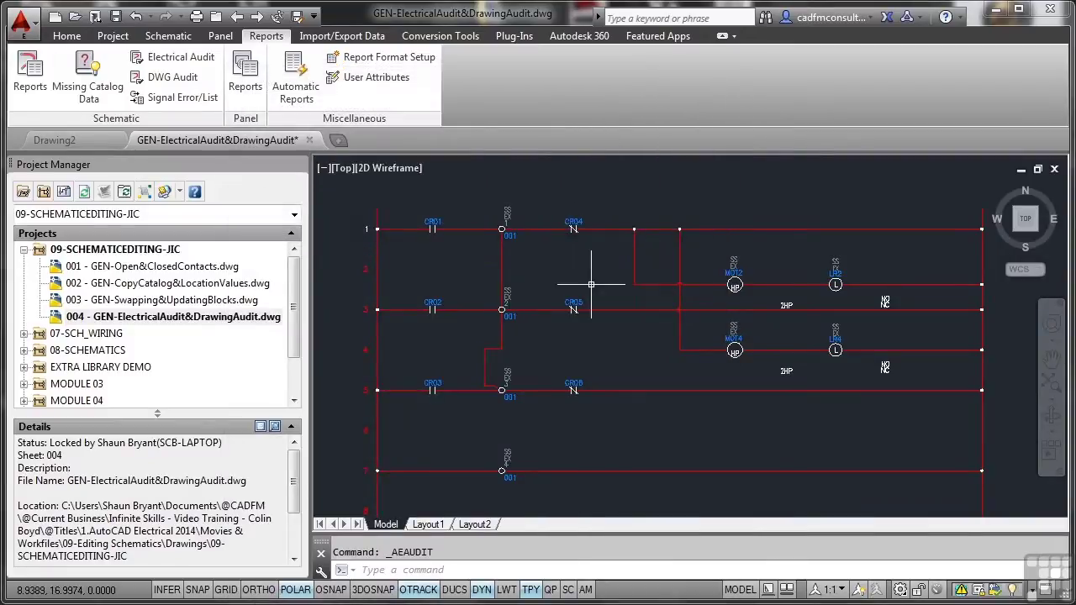